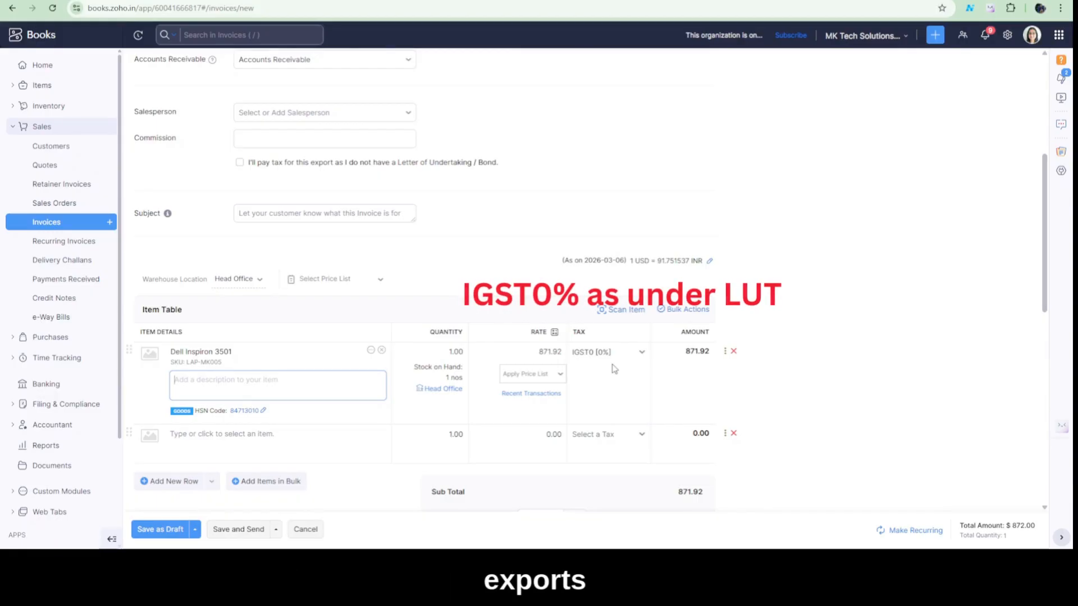
Review the totals of the zero-rated Dell Inspiron 3501 export invoice and save it as a draft
scroll(614, 368, "down", 1)
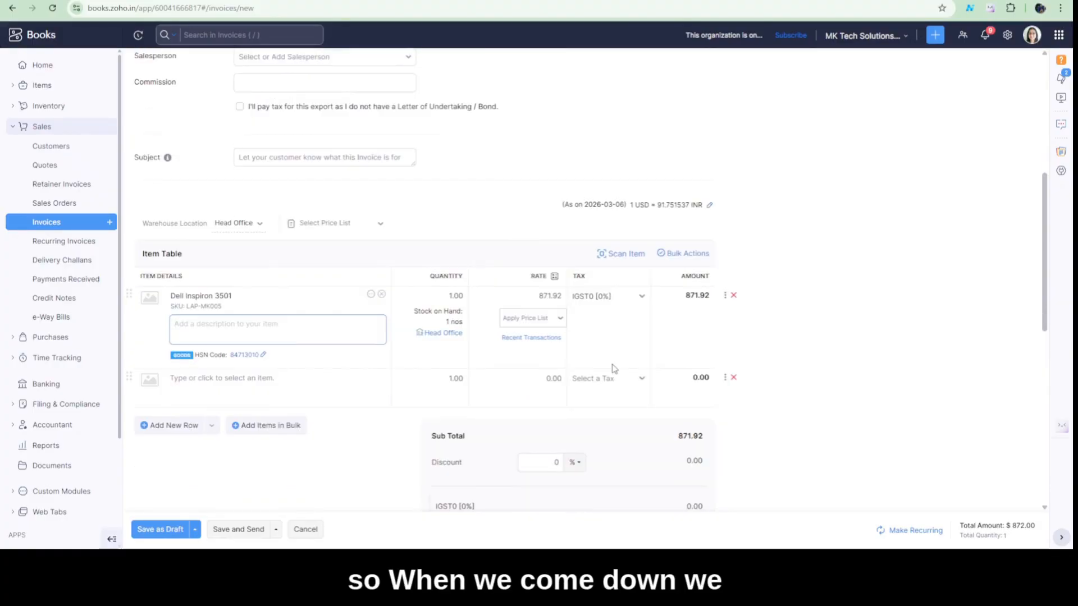
scroll(614, 369, "down", 4)
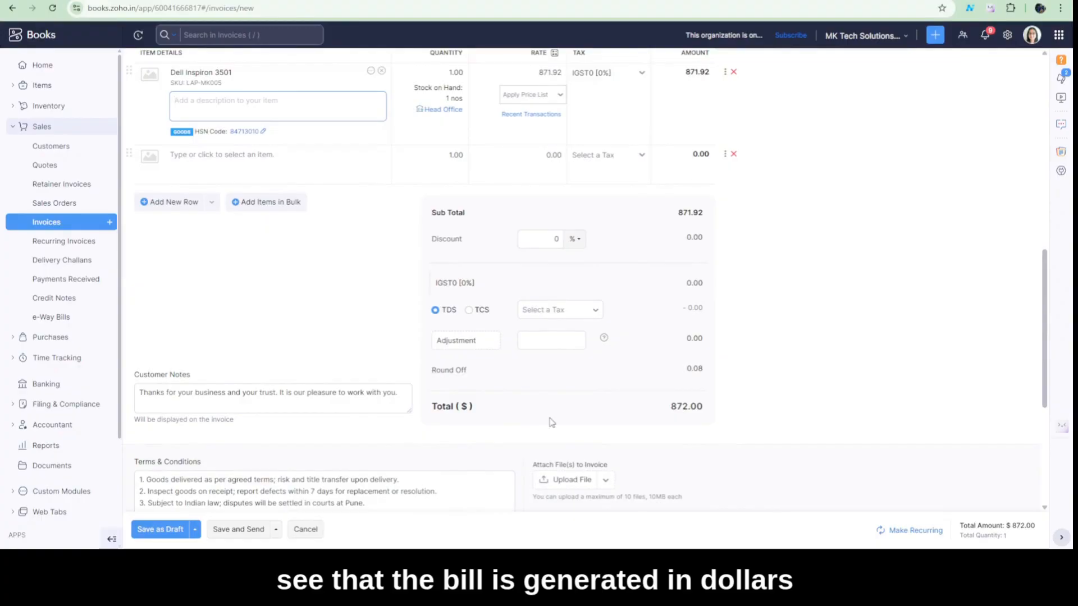
scroll(552, 422, "down", 1)
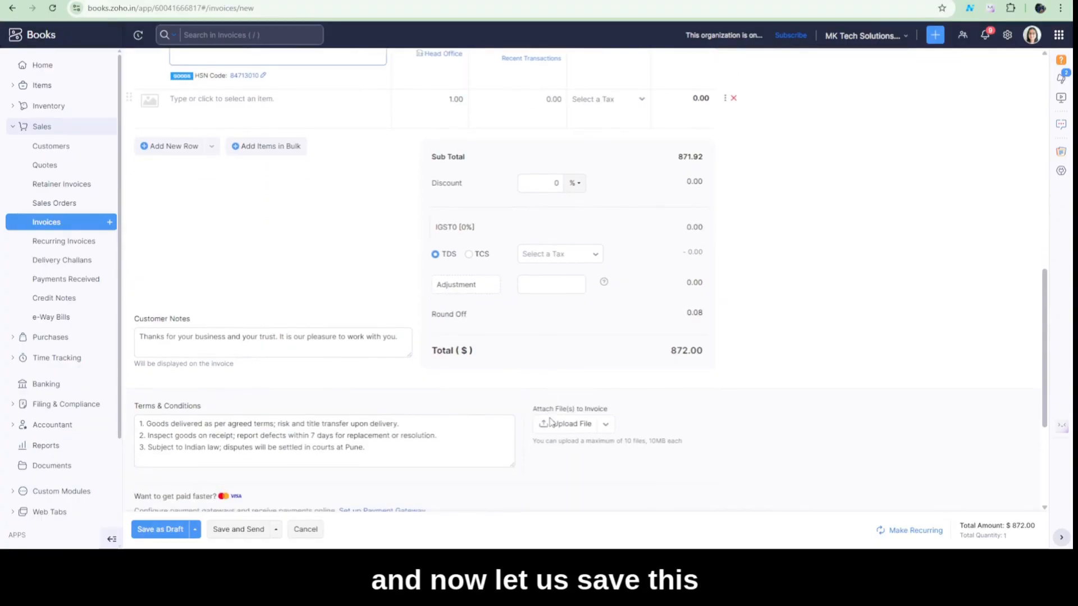
left_click(163, 531)
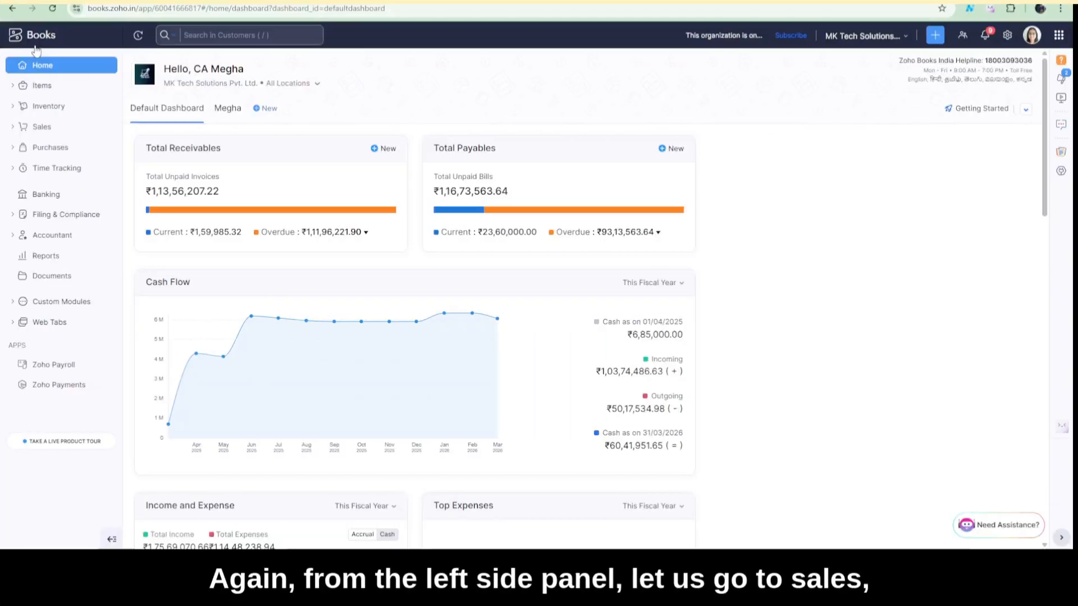
Start a new sales invoice and choose Exporter as its customer
left_click(42, 127)
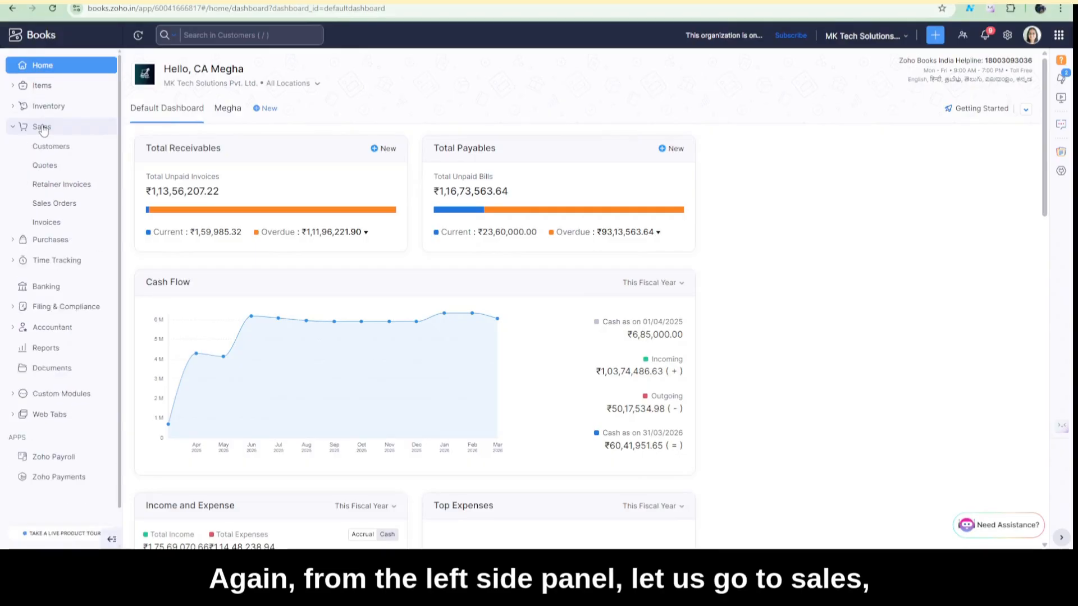
left_click(54, 223)
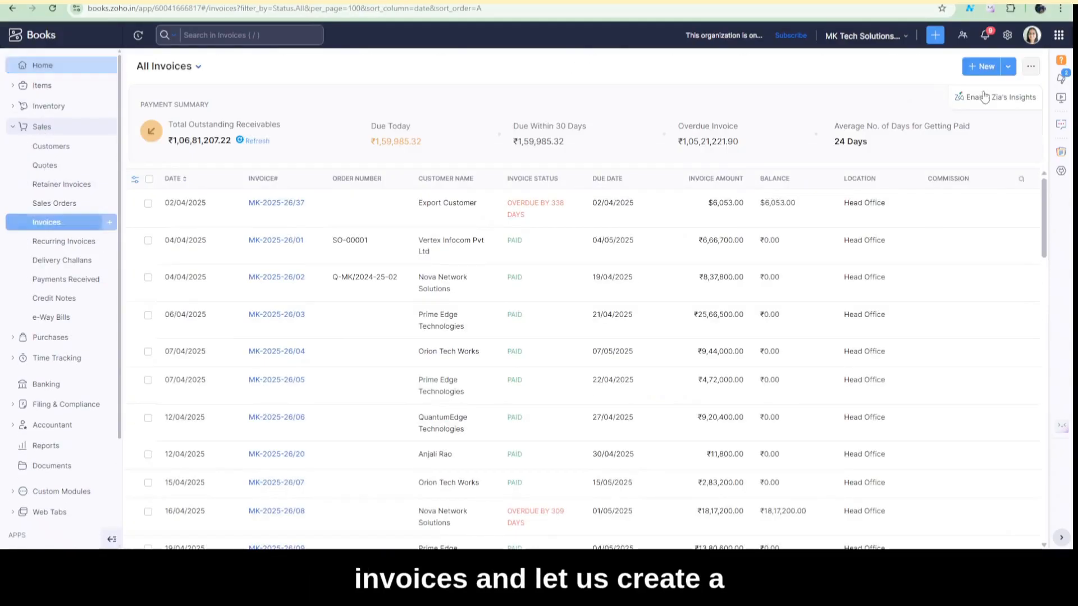
left_click(982, 68)
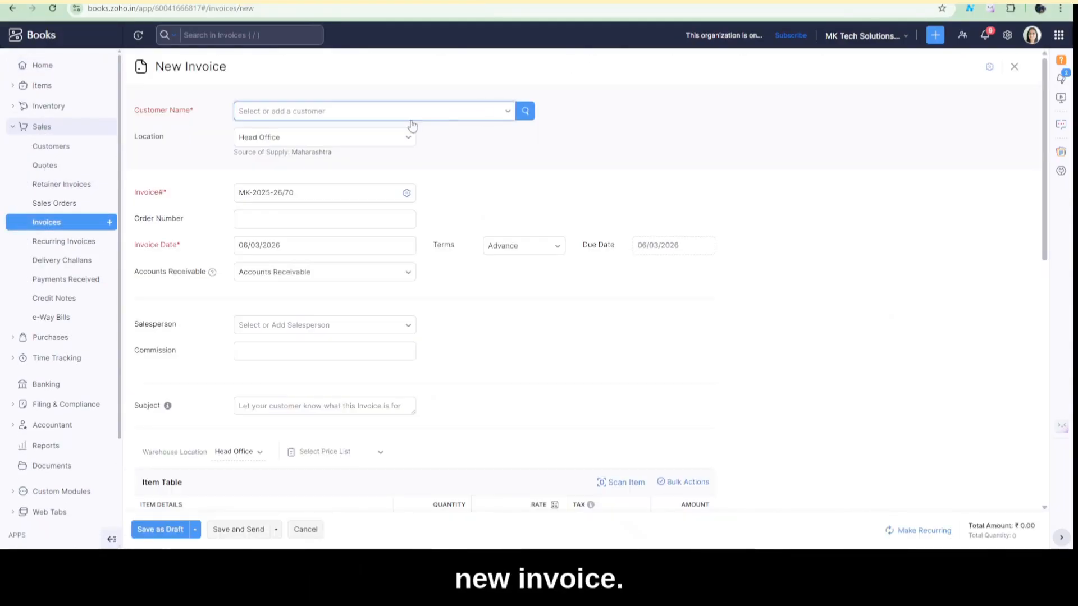
left_click(410, 112)
type("expo")
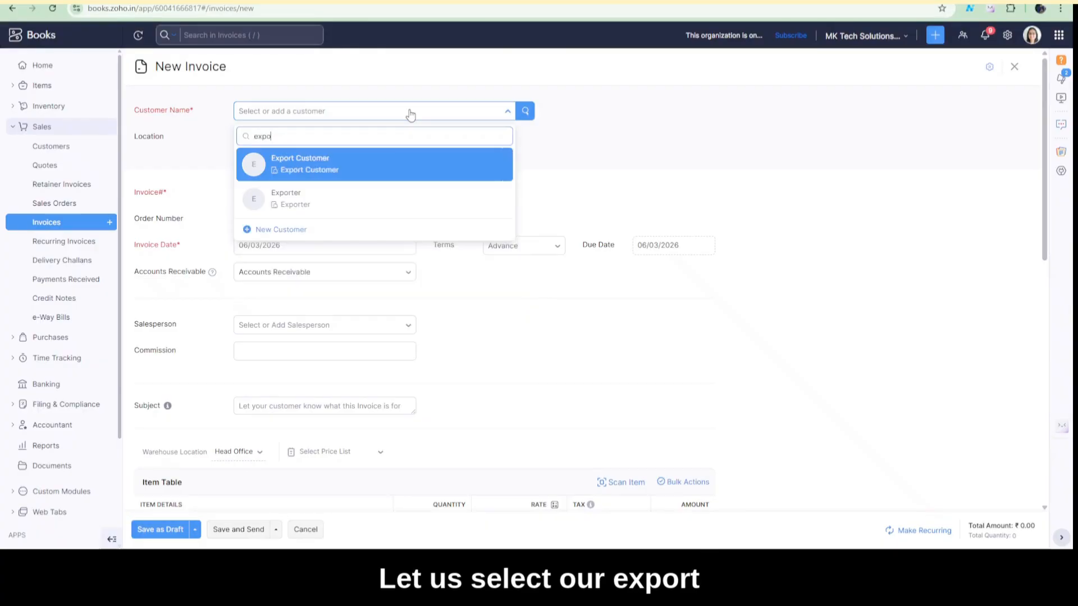
left_click(400, 203)
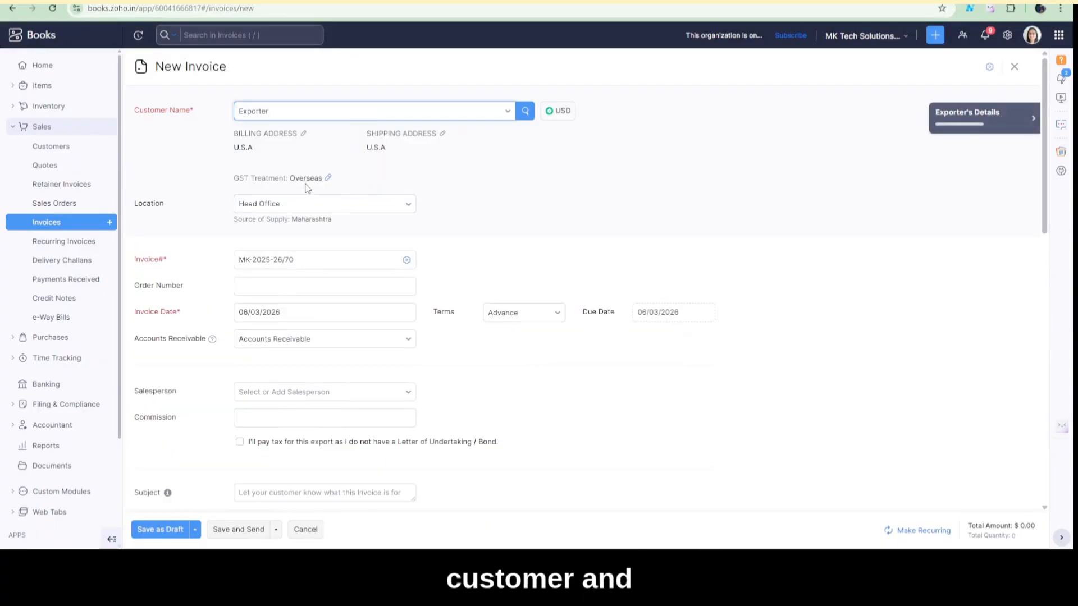
Mark the invoice as an export taxed without a Letter of Undertaking / Bond, with the tax collected from the customer
scroll(348, 187, "down", 3)
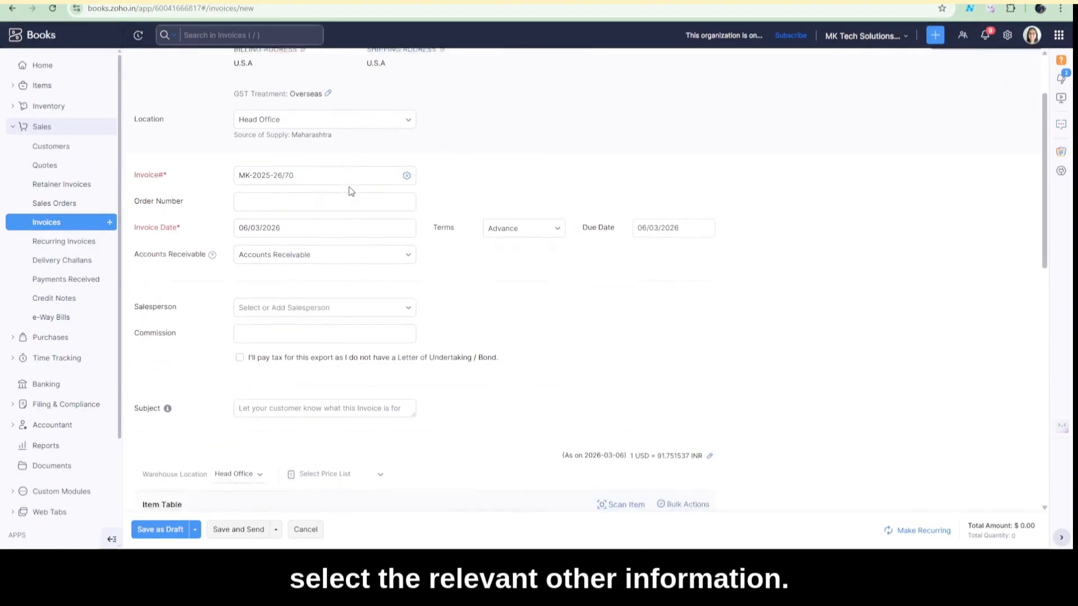
scroll(350, 192, "down", 1)
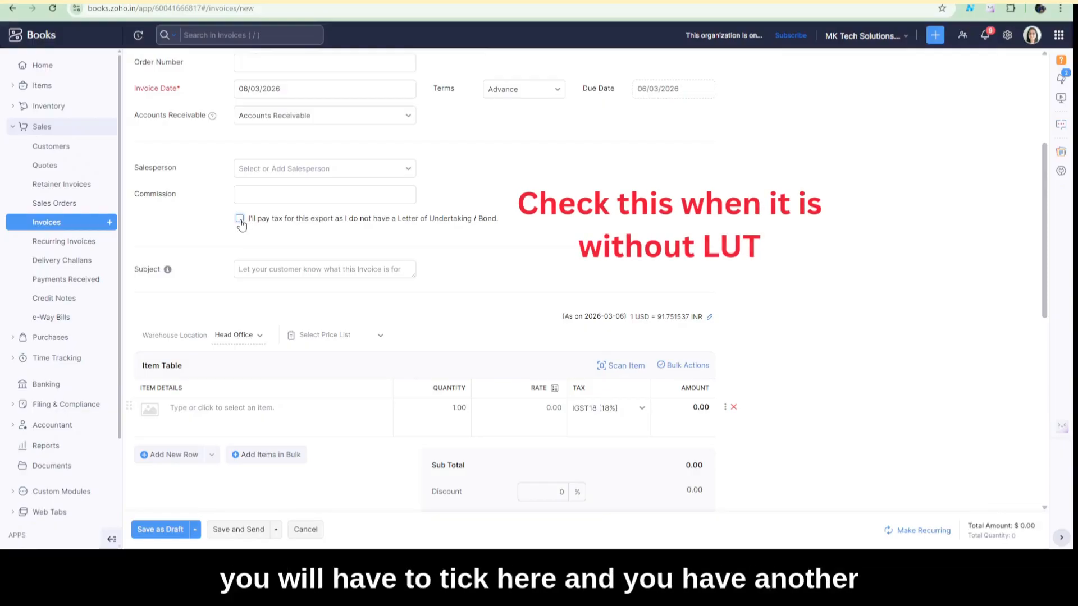
left_click(240, 219)
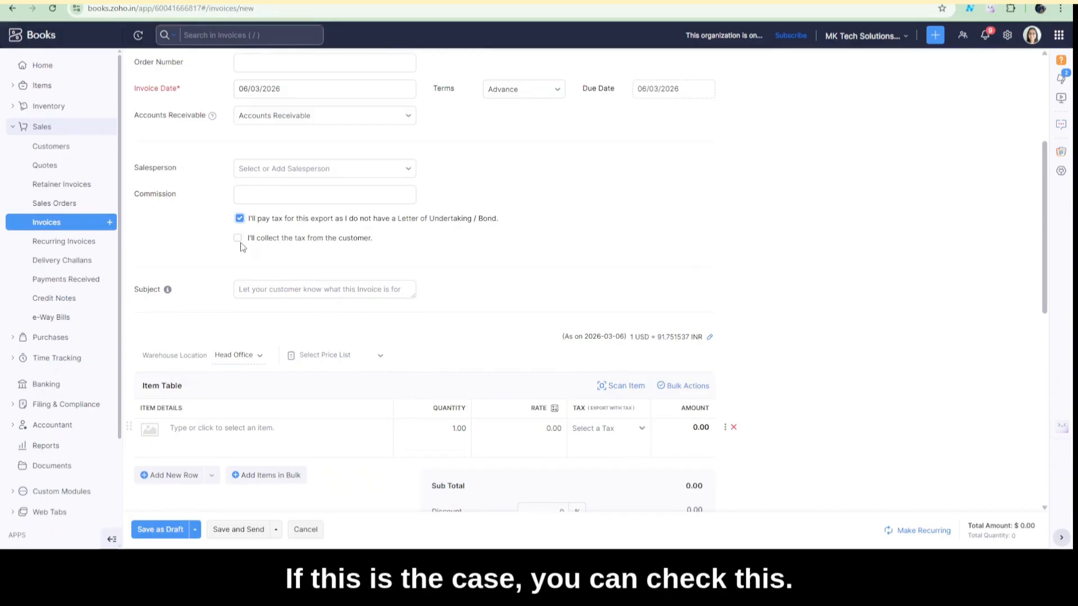
left_click(238, 239)
Add the item AMC – Laptop Support to the invoice with the tax rate IGST18 [18%]
scroll(271, 144, "down", 2)
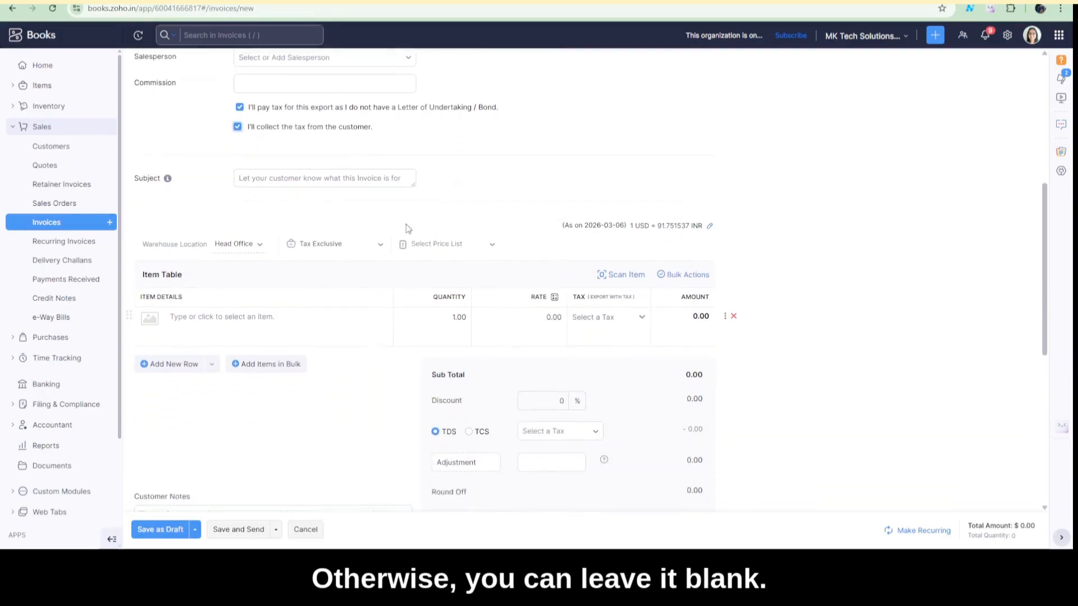
scroll(441, 283, "down", 1)
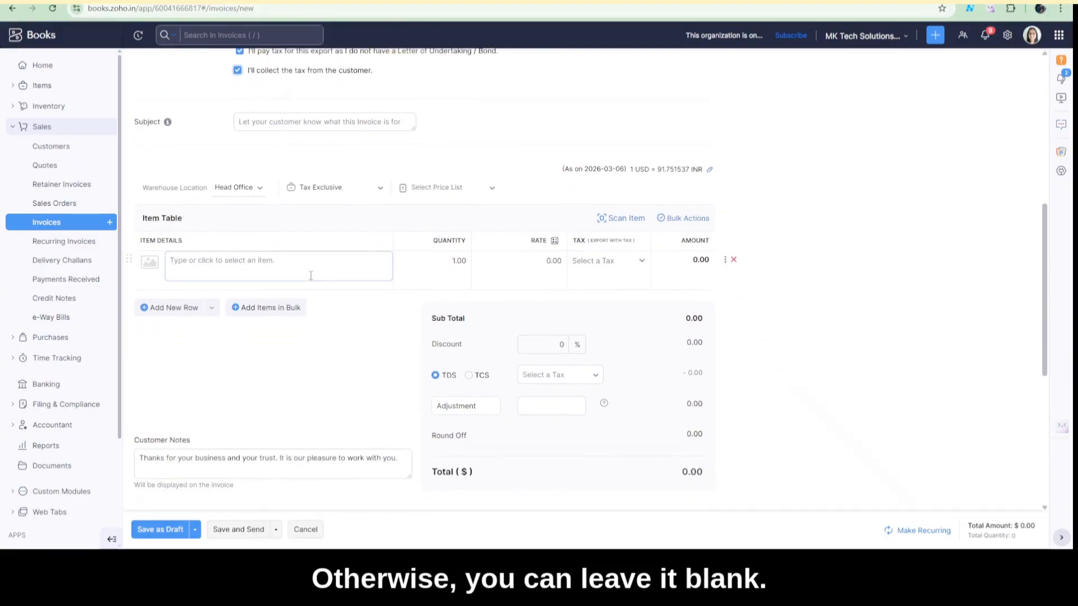
left_click(294, 267)
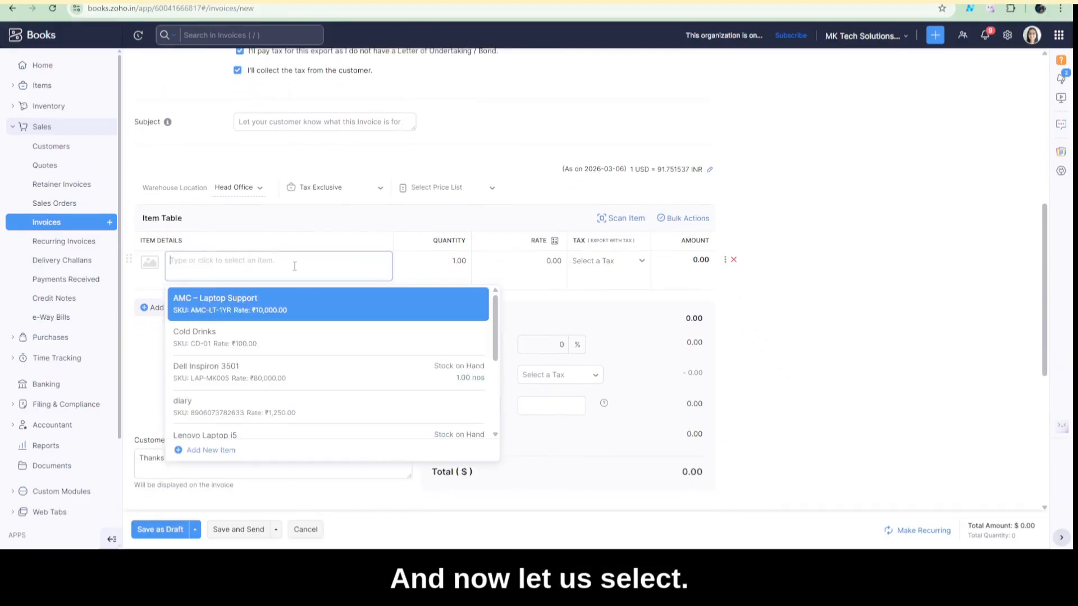
left_click(302, 313)
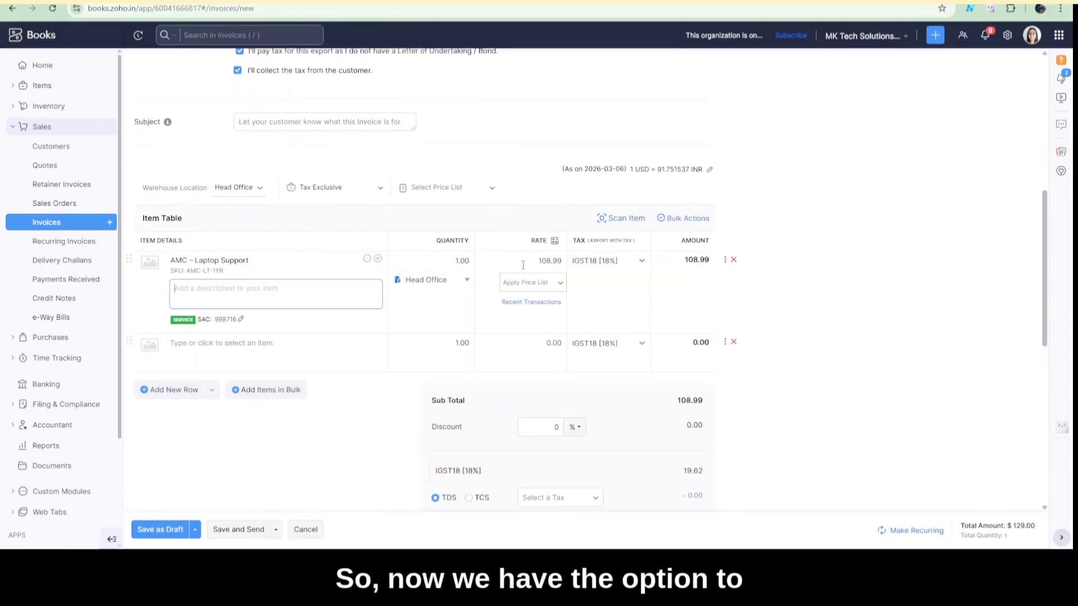
left_click(641, 262)
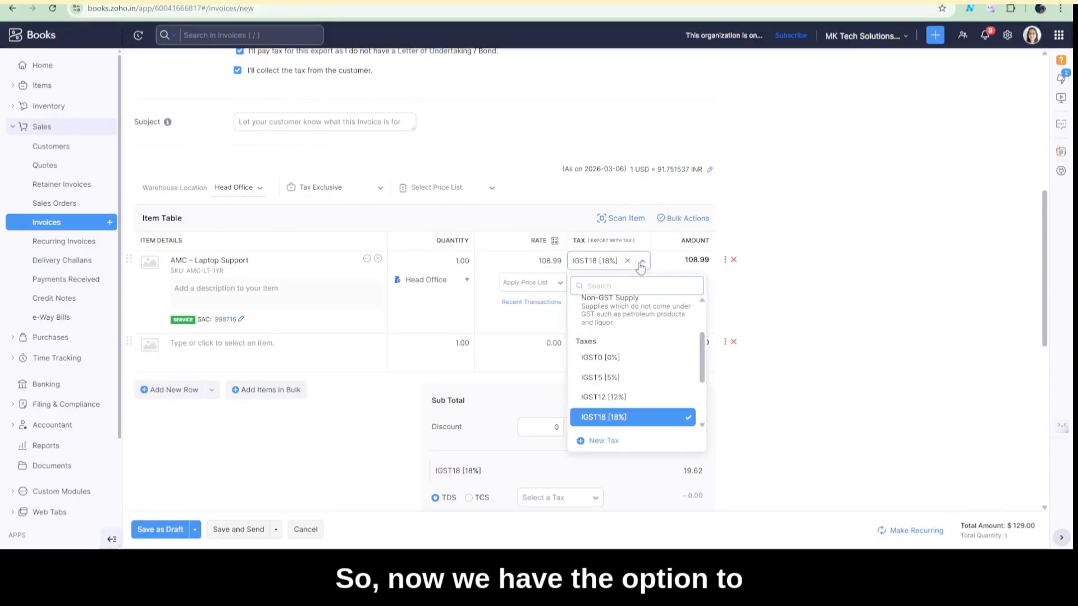
scroll(645, 360, "down", 1)
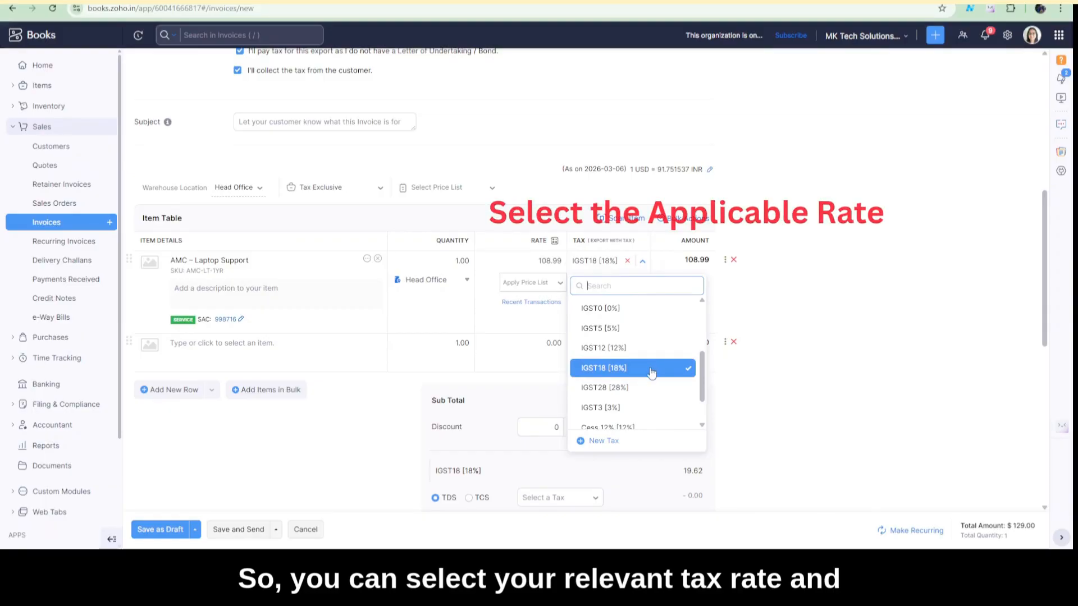
left_click(651, 369)
Review the taxed export invoice's total and tax options, and save the invoice as a draft
scroll(770, 361, "down", 4)
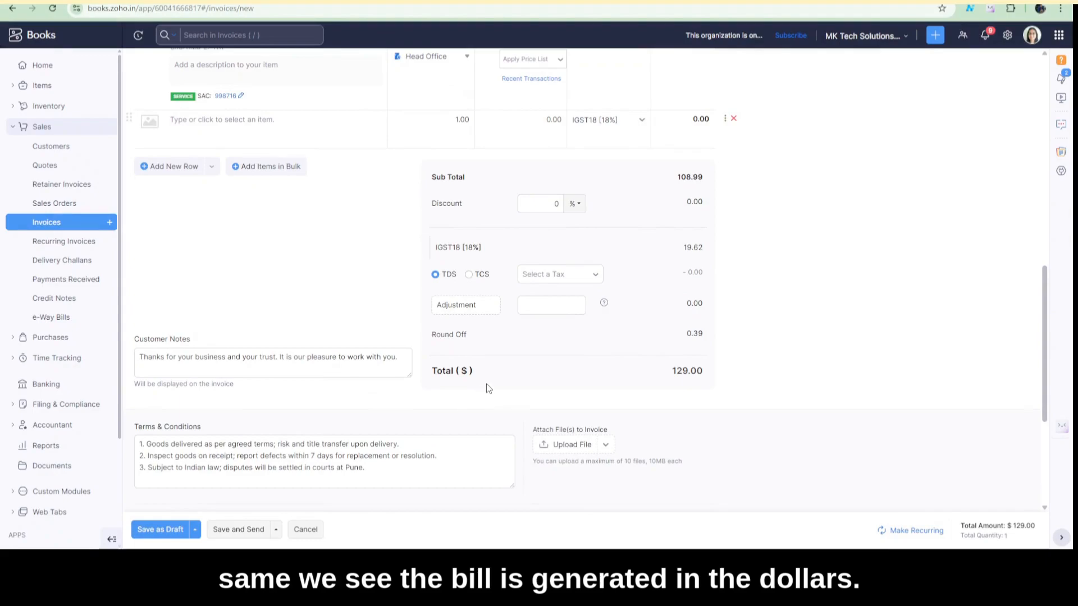
scroll(488, 388, "up", 7)
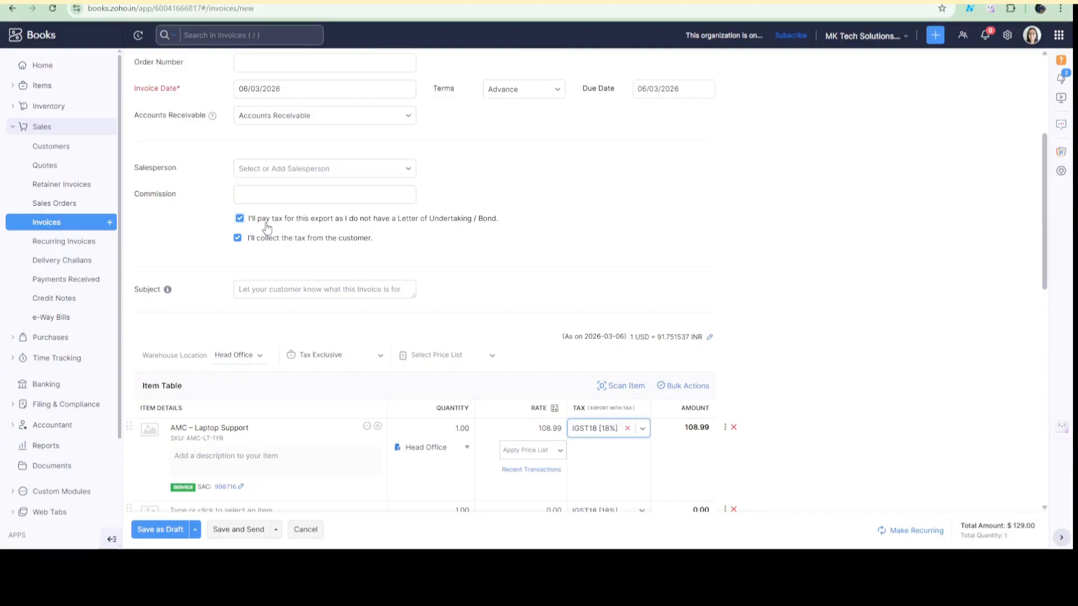
left_click(175, 536)
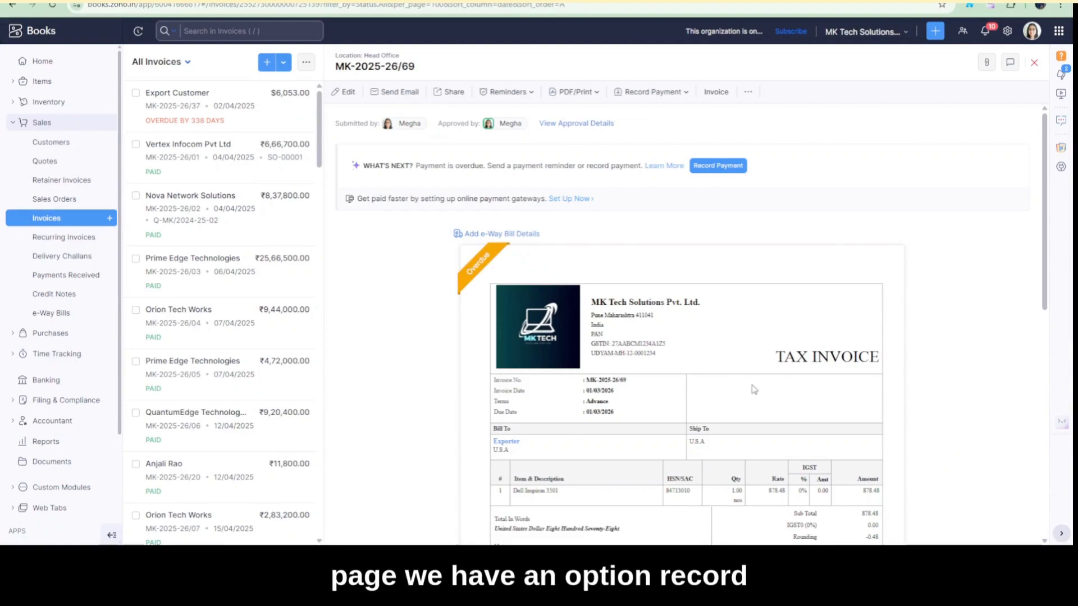
Record the payment for the overdue Dell Inspiron 3501 invoice by Bank Transfer, deposited to MK Tech Solutions Pvt. Ltd., and save it as paid
left_click(719, 166)
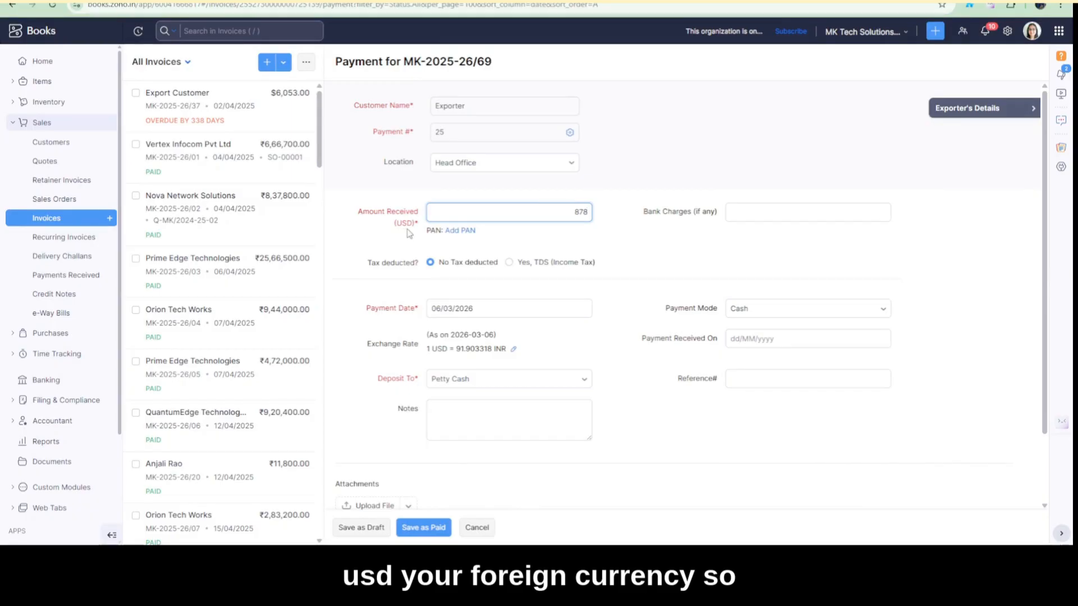
scroll(475, 248, "down", 1)
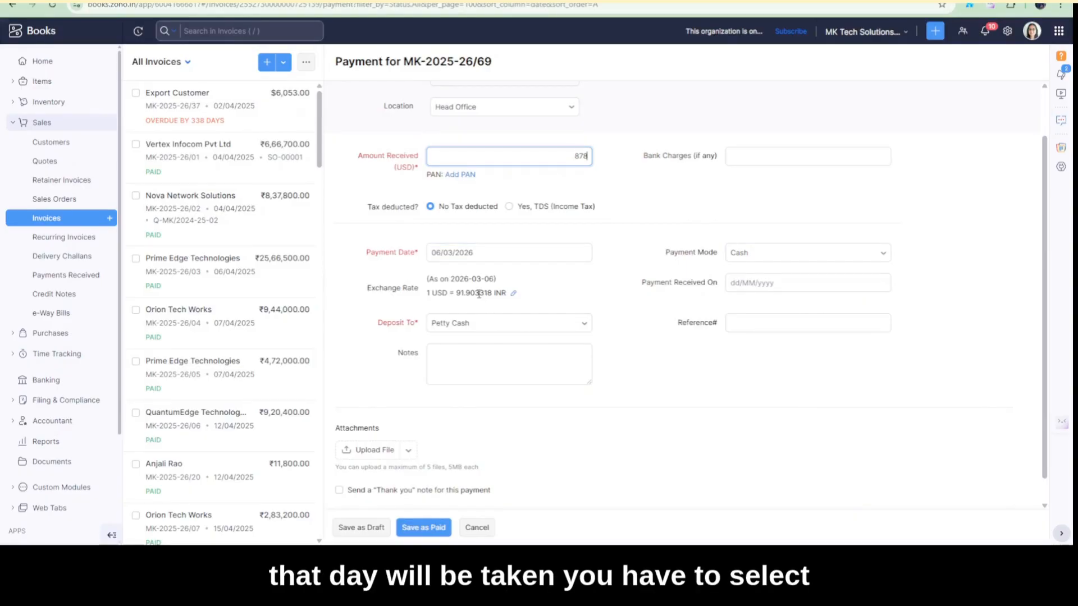
left_click(774, 257)
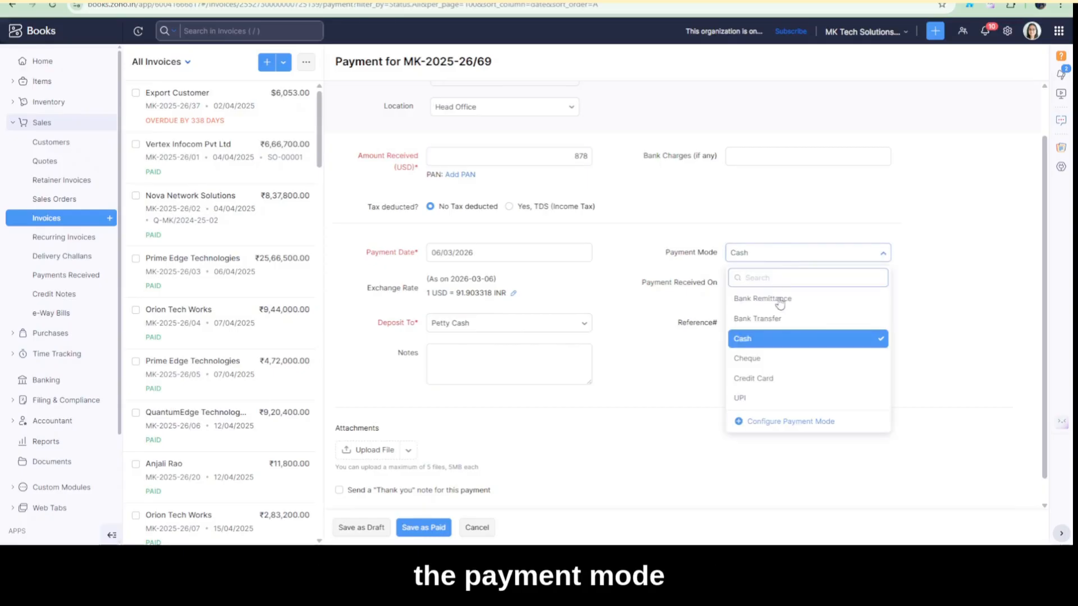
left_click(777, 317)
left_click(513, 324)
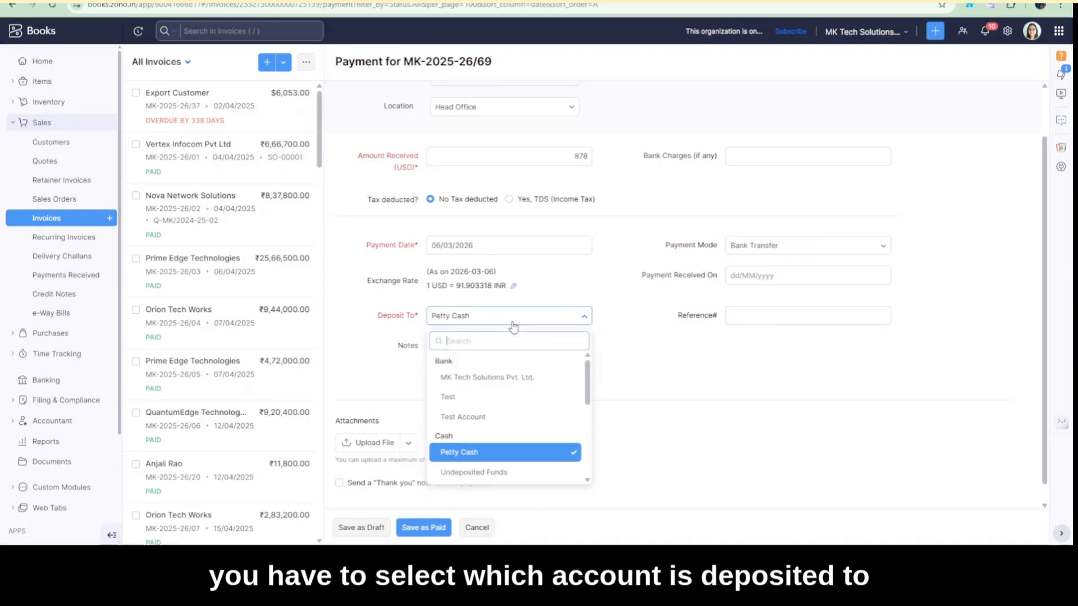
left_click(508, 378)
scroll(599, 381, "down", 1)
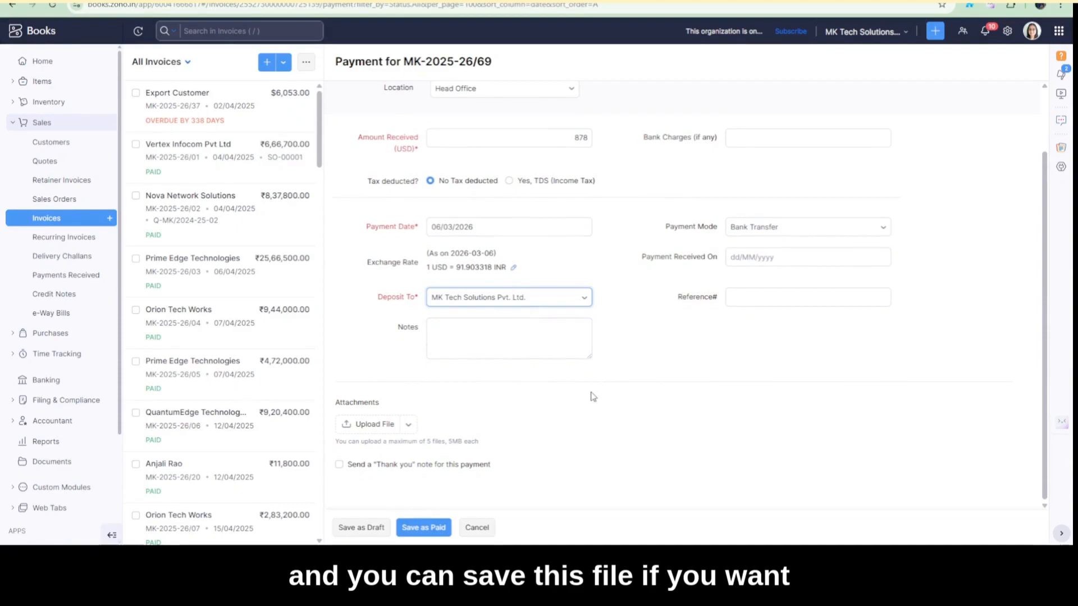
scroll(596, 391, "up", 1)
scroll(572, 393, "down", 1)
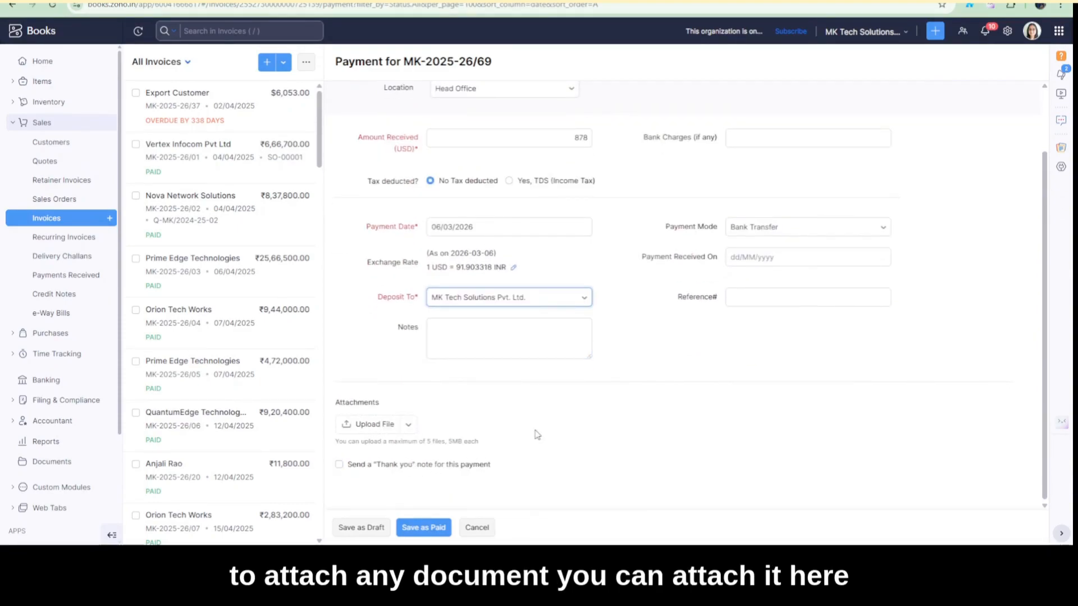
scroll(537, 435, "up", 1)
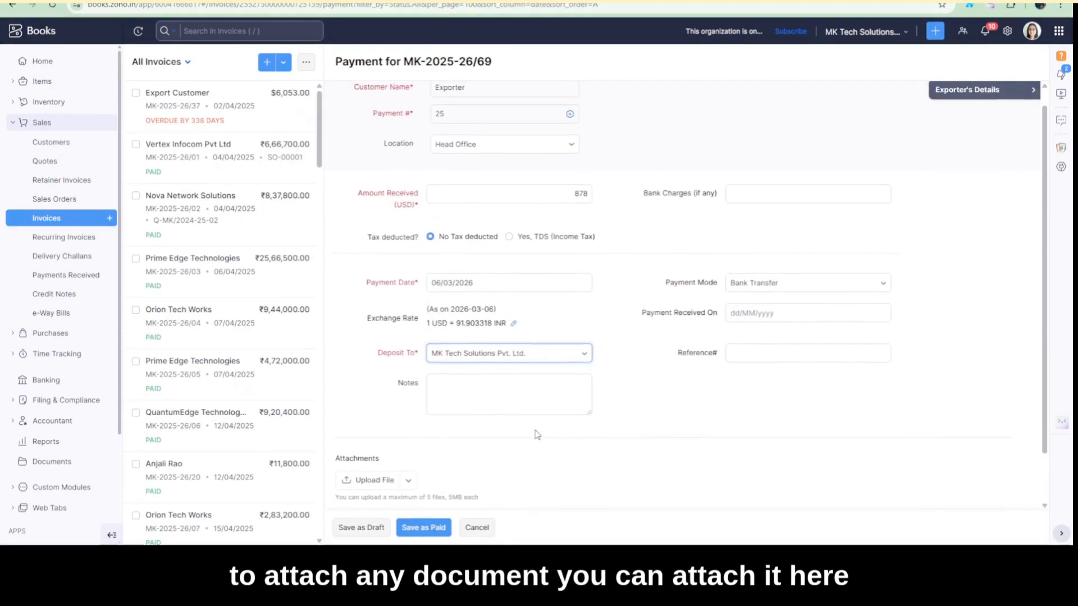
left_click(419, 528)
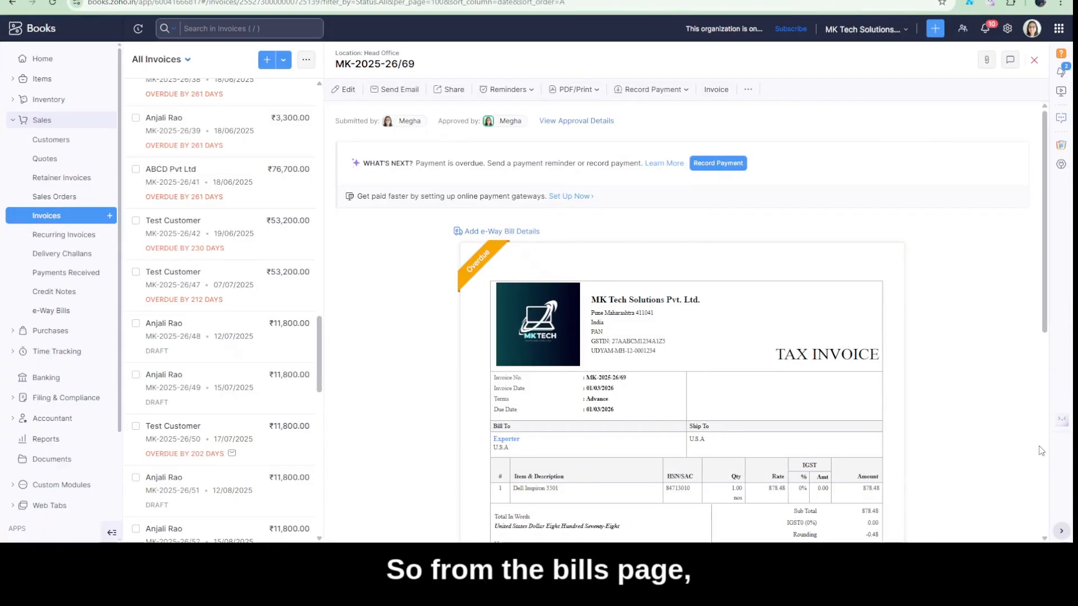
Create a shipping bill from the invoice with bill number Test, port code Test, date 06/03/2026, paid through MK Tech Solutions Pvt. Ltd
left_click(749, 91)
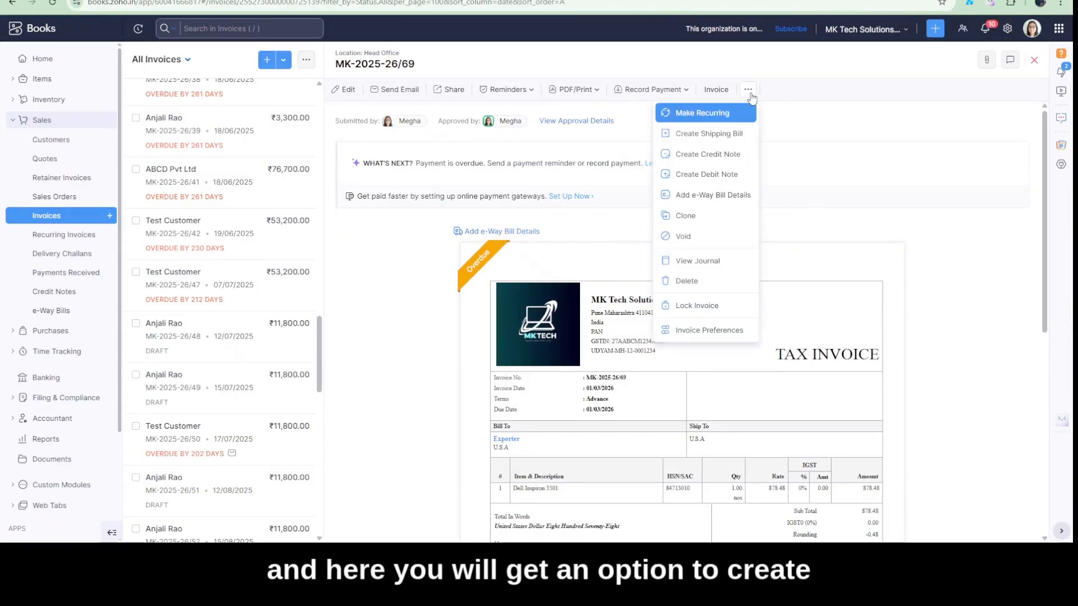
left_click(747, 139)
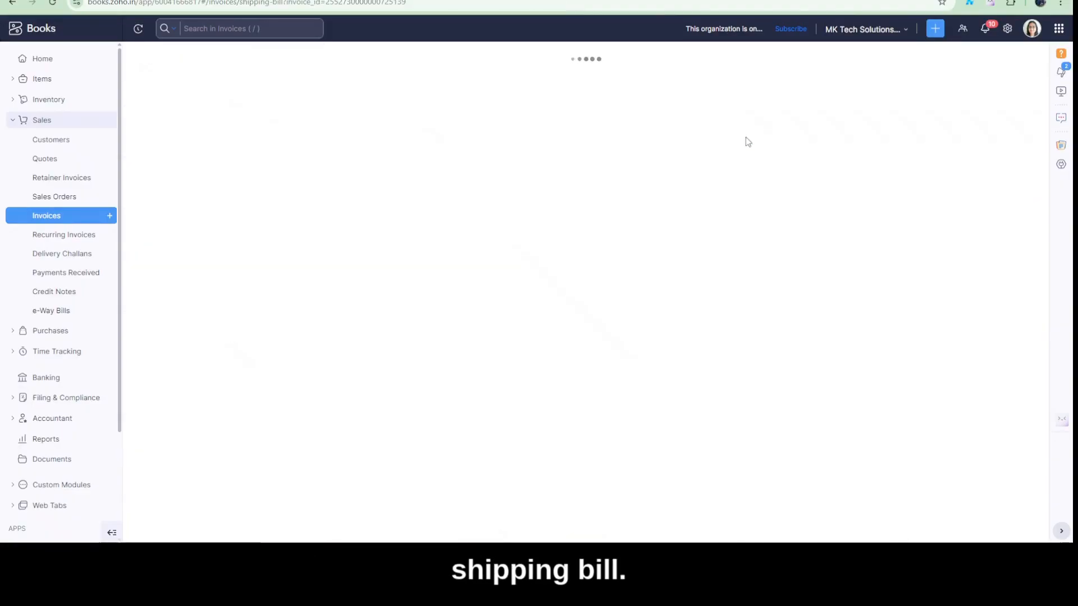
type("Test")
left_click(282, 127)
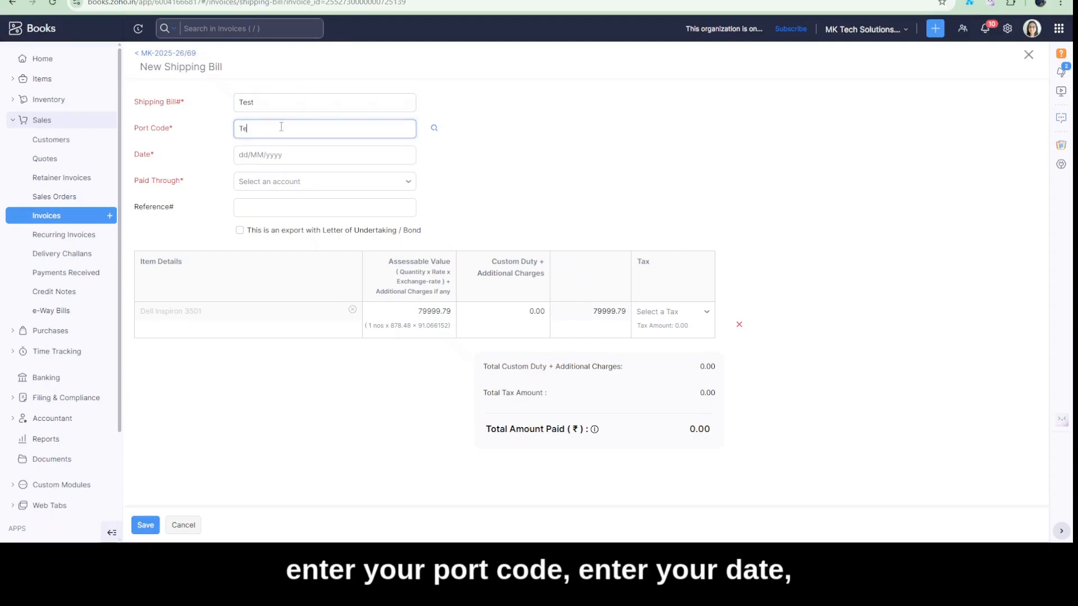
left_click(284, 153)
left_click(342, 247)
left_click(388, 187)
scroll(373, 292, "down", 5)
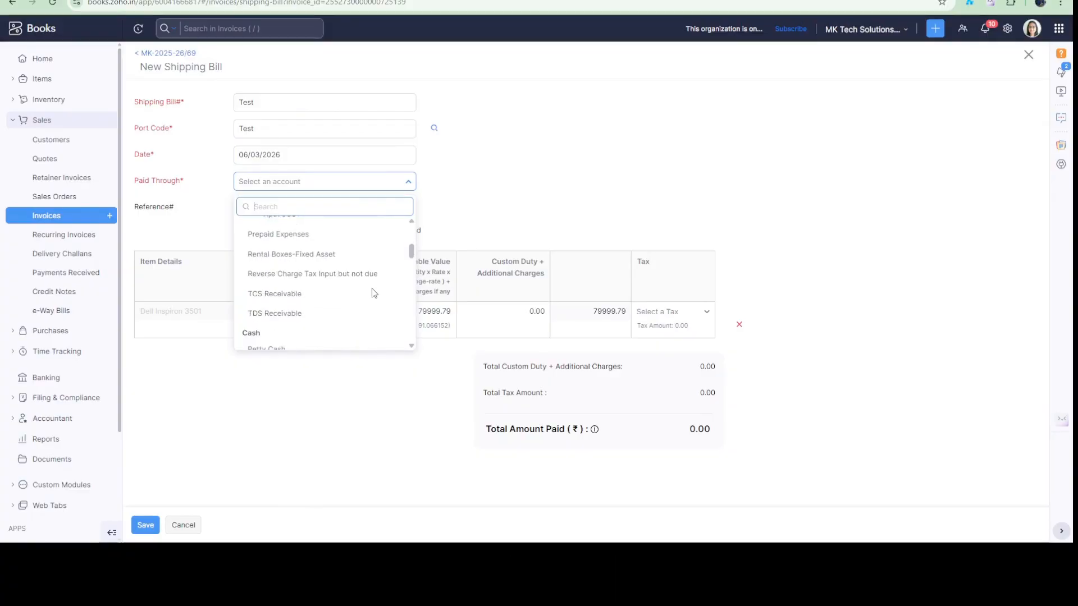
scroll(373, 292, "down", 1)
left_click(372, 293)
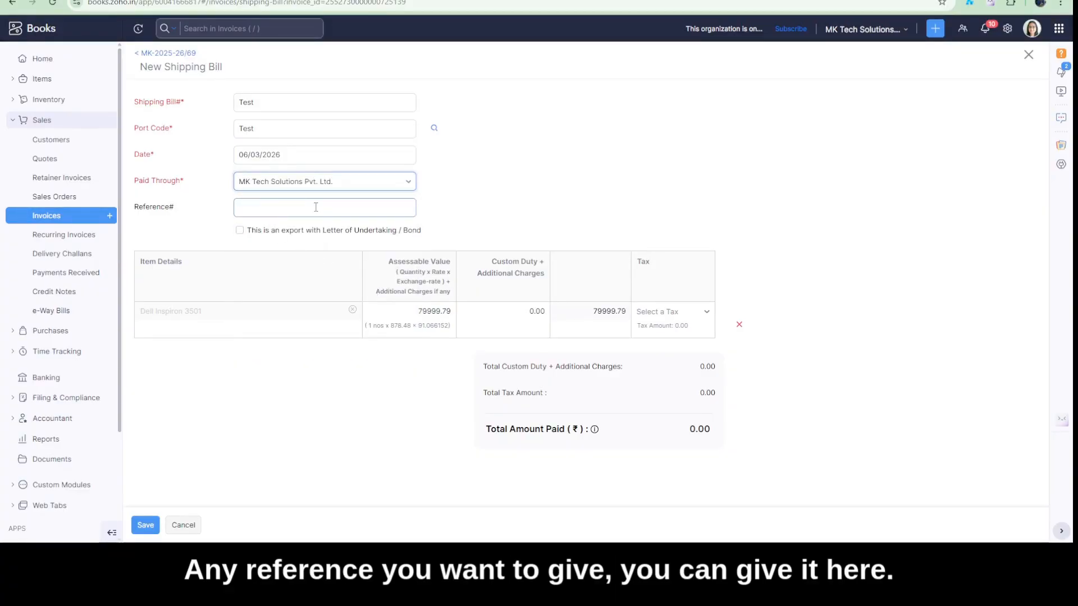
Keep the shipping bill without a Letter of Undertaking / Bond, set the item's tax to IGST18 [18%] and save the bill
left_click(308, 235)
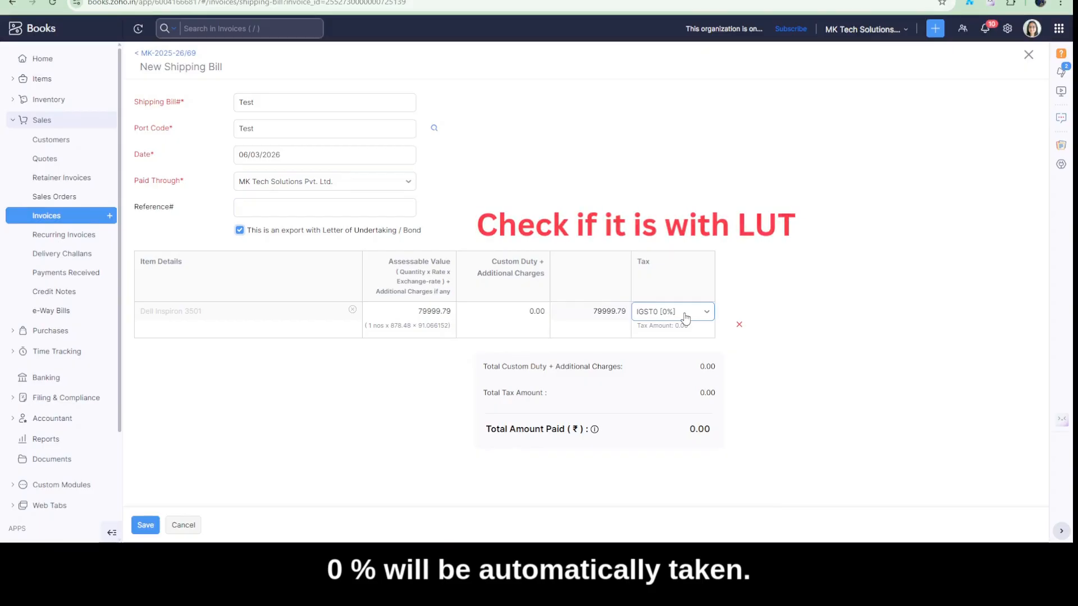
left_click(315, 234)
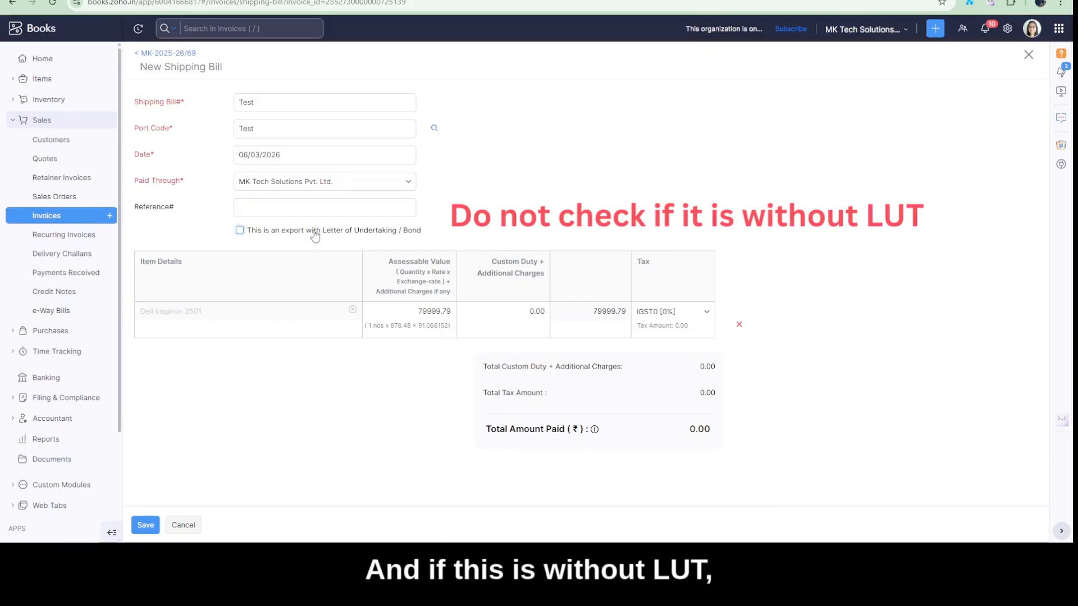
left_click(667, 313)
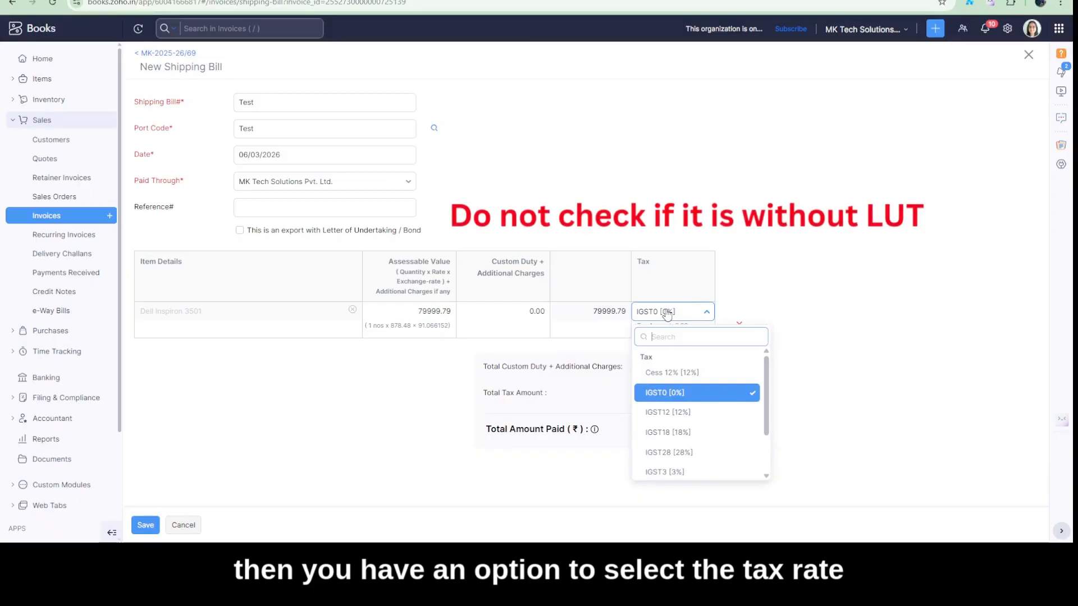
left_click(705, 434)
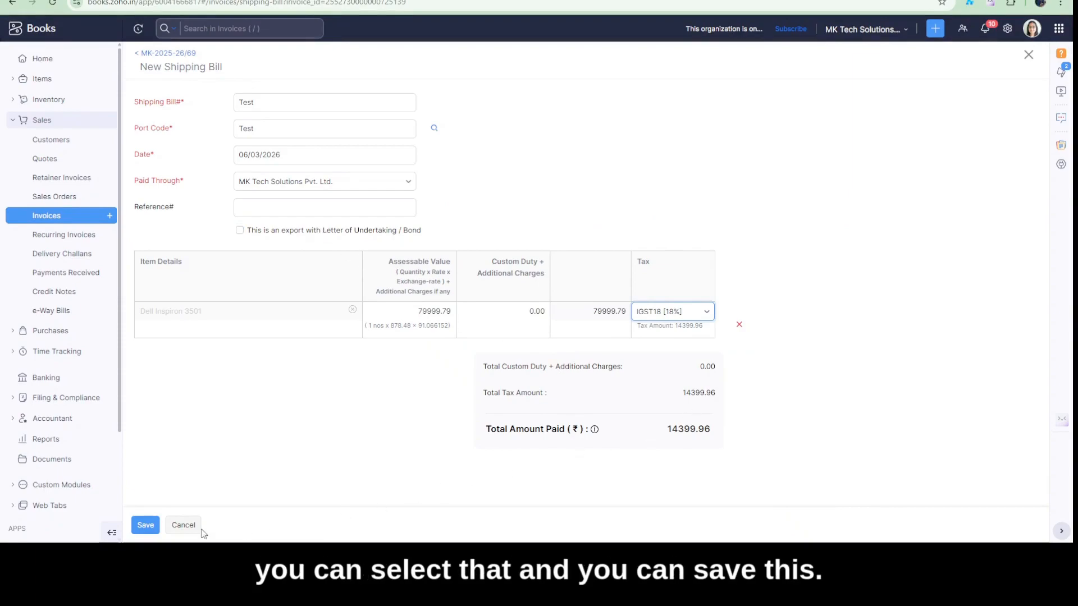
left_click(145, 527)
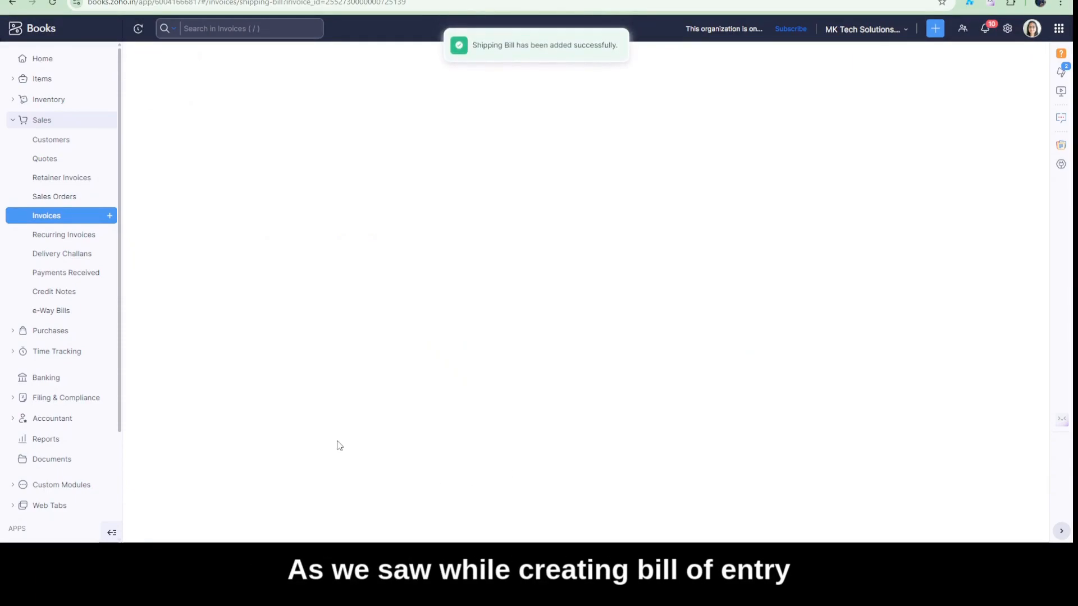